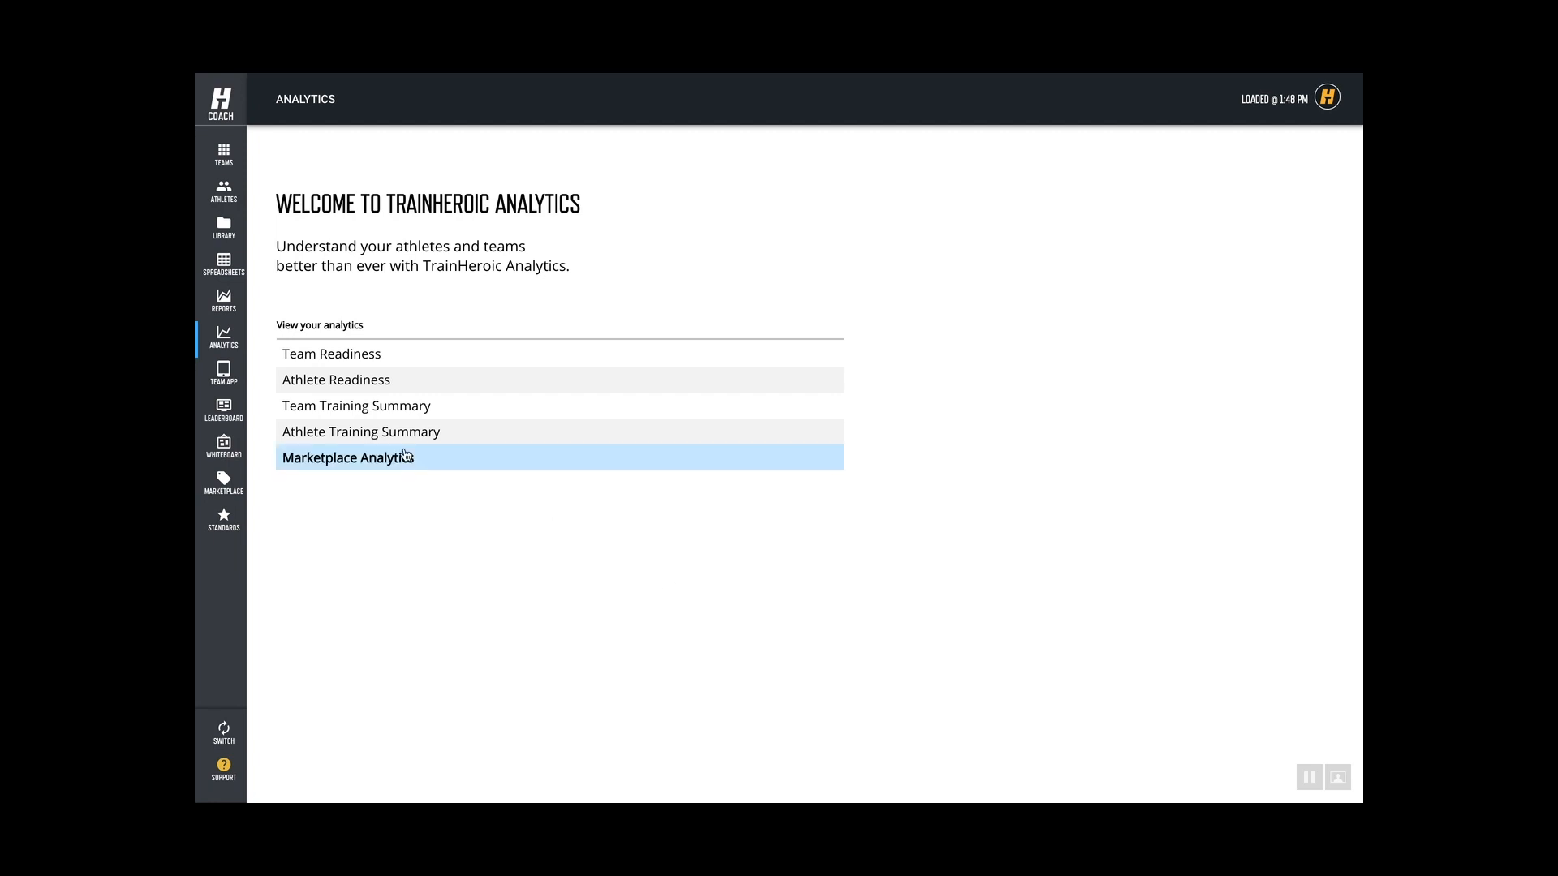
- Show the Team Training Summary report and move its date back to 2018-10-28
click(404, 414)
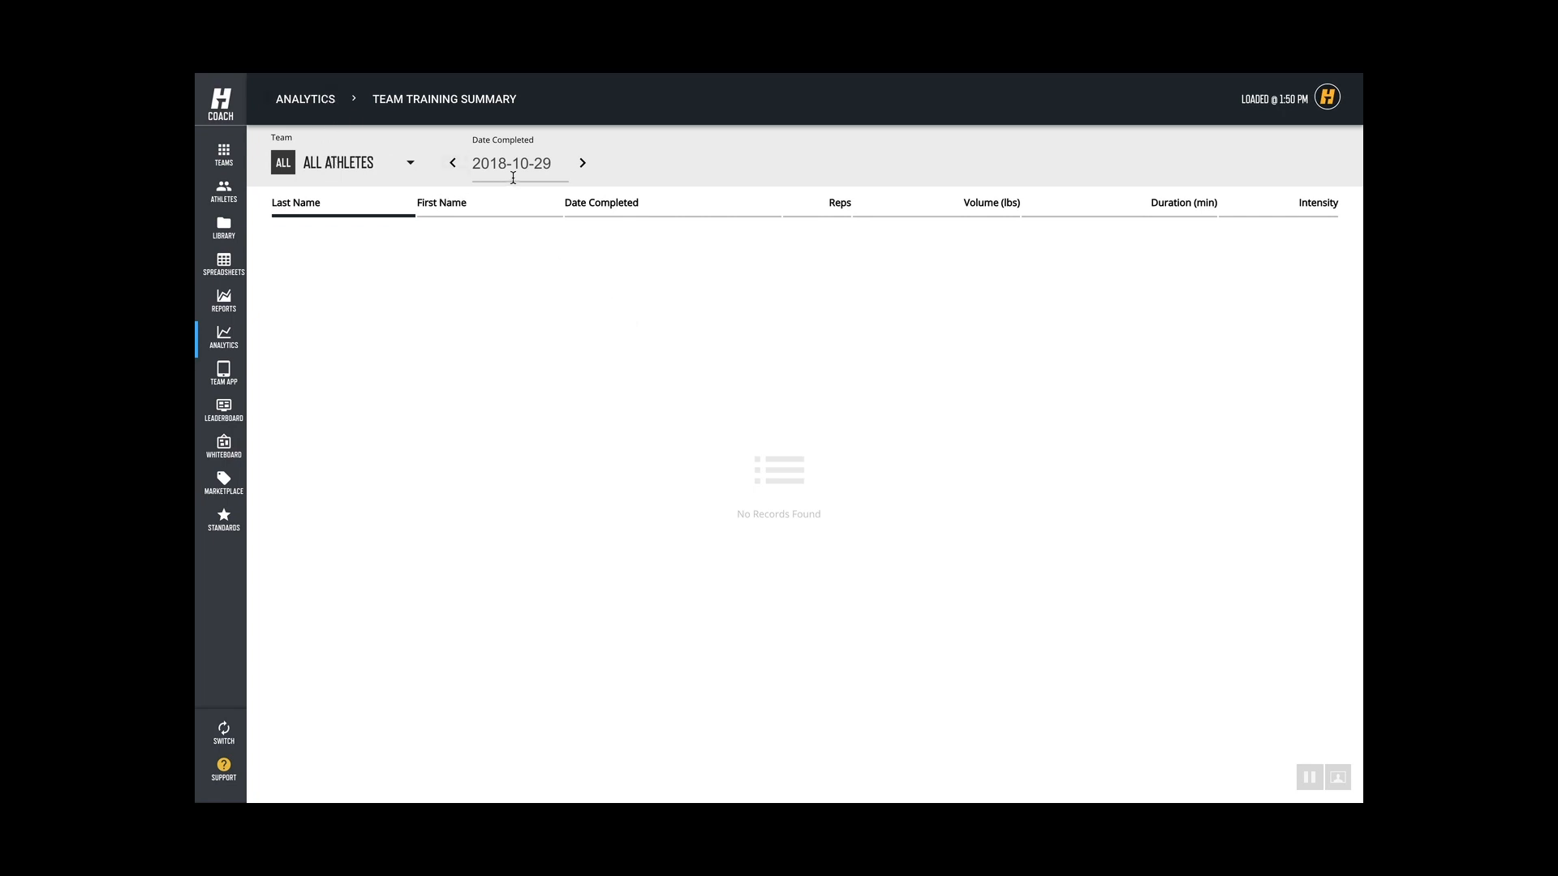
click(453, 163)
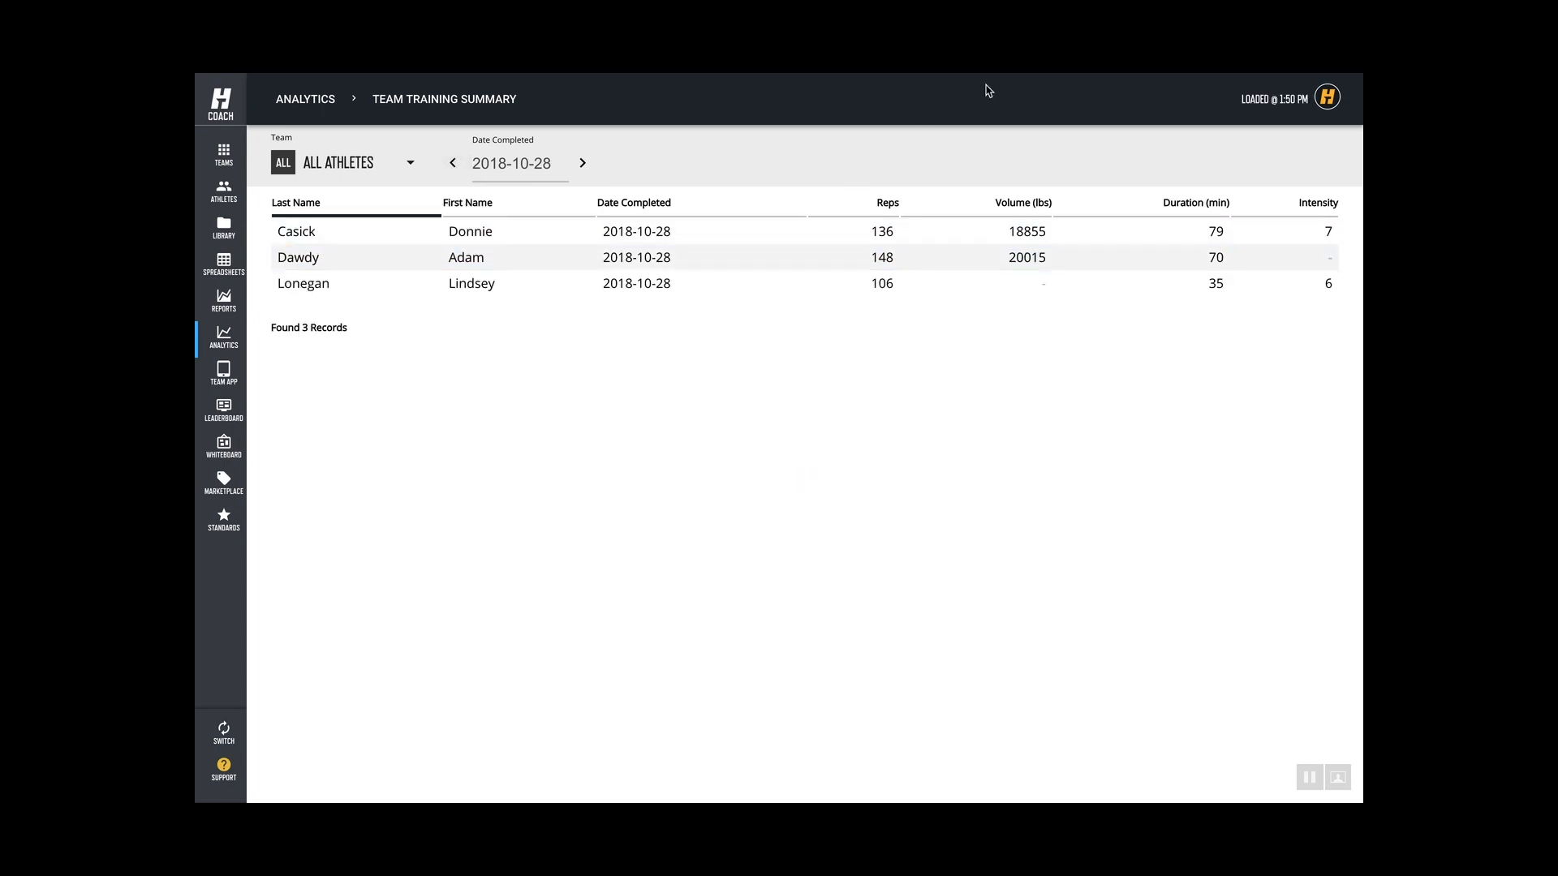
click(1016, 230)
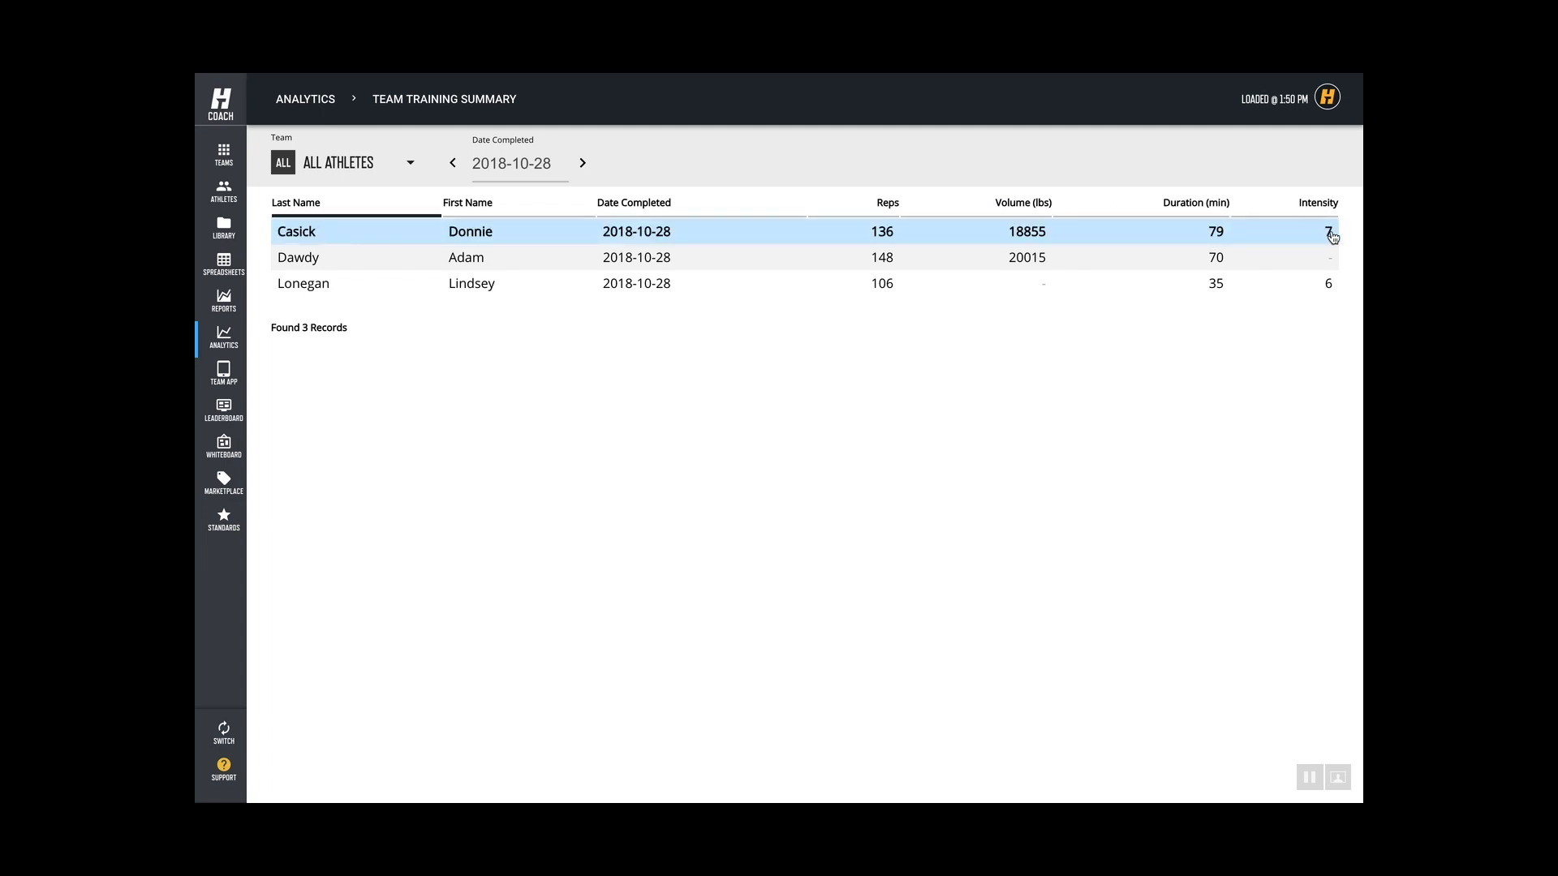
click(397, 170)
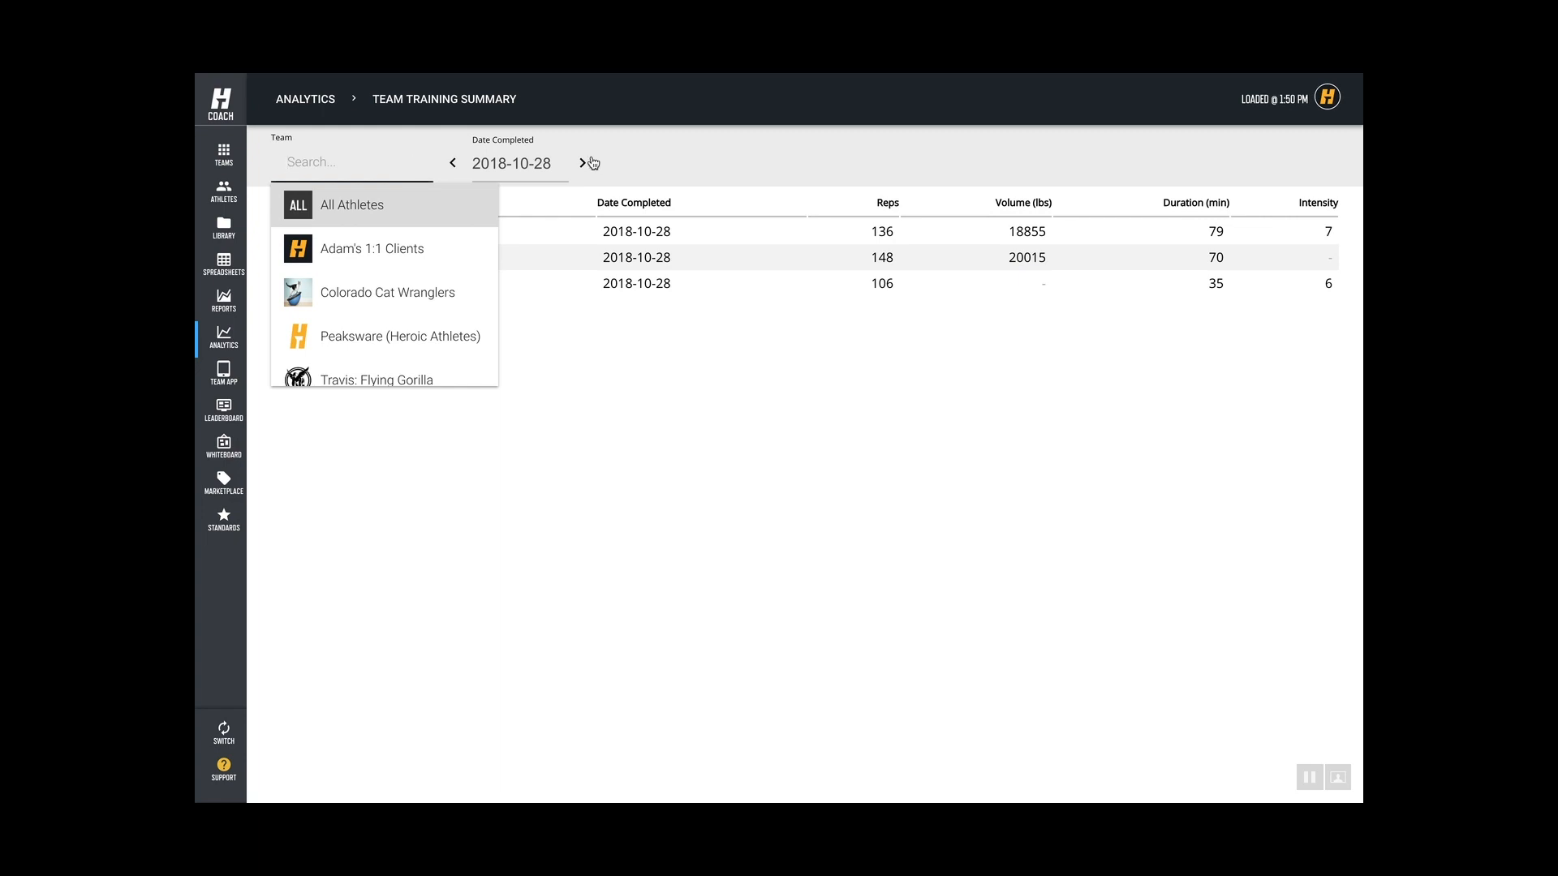
click(714, 167)
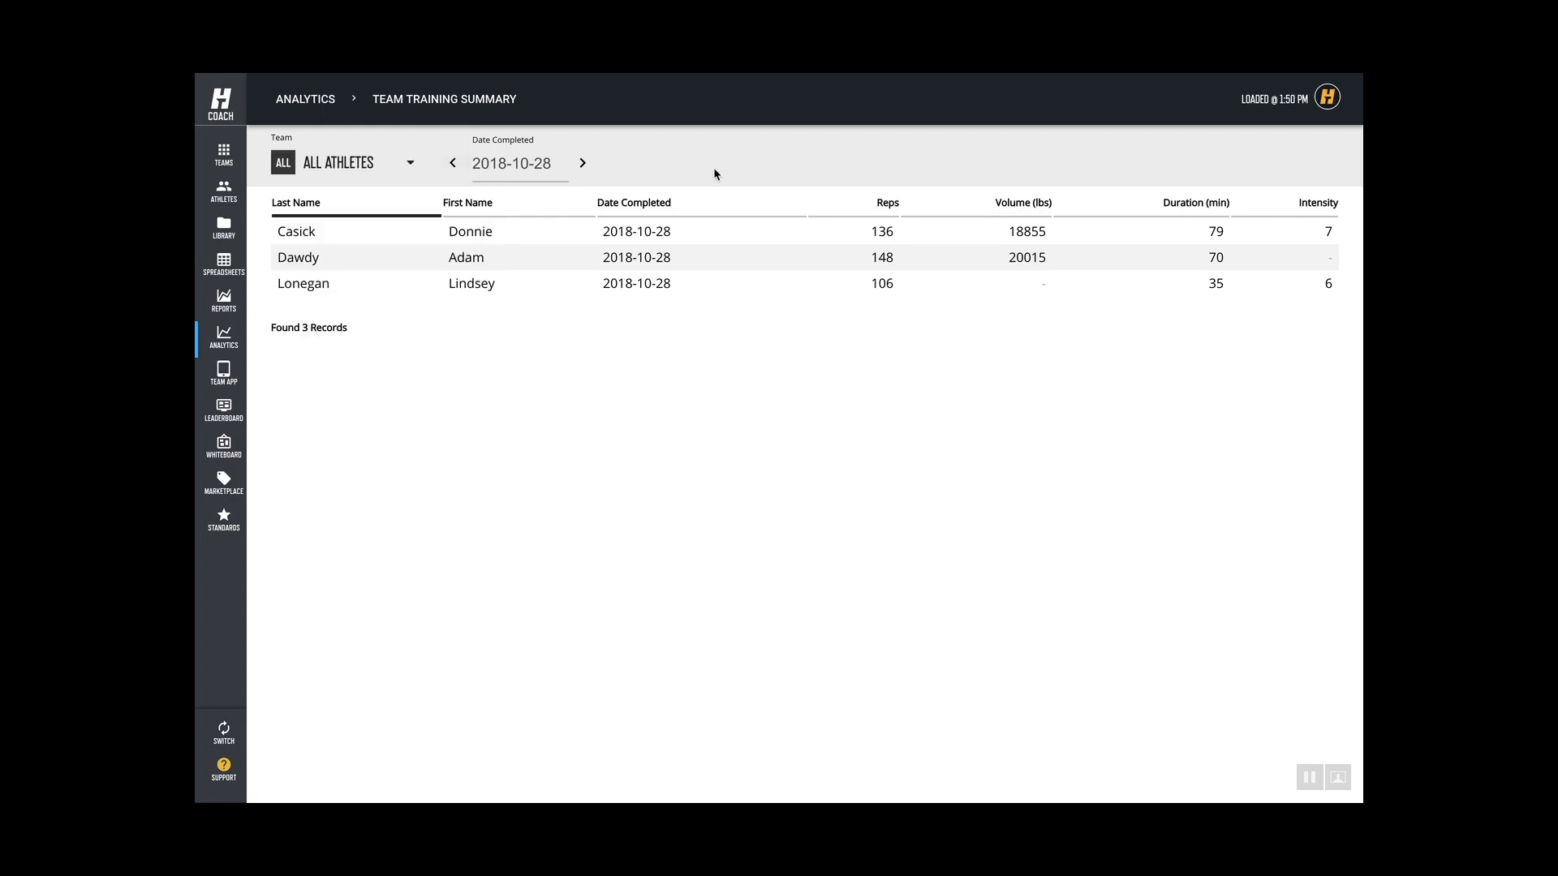
click(971, 296)
click(356, 232)
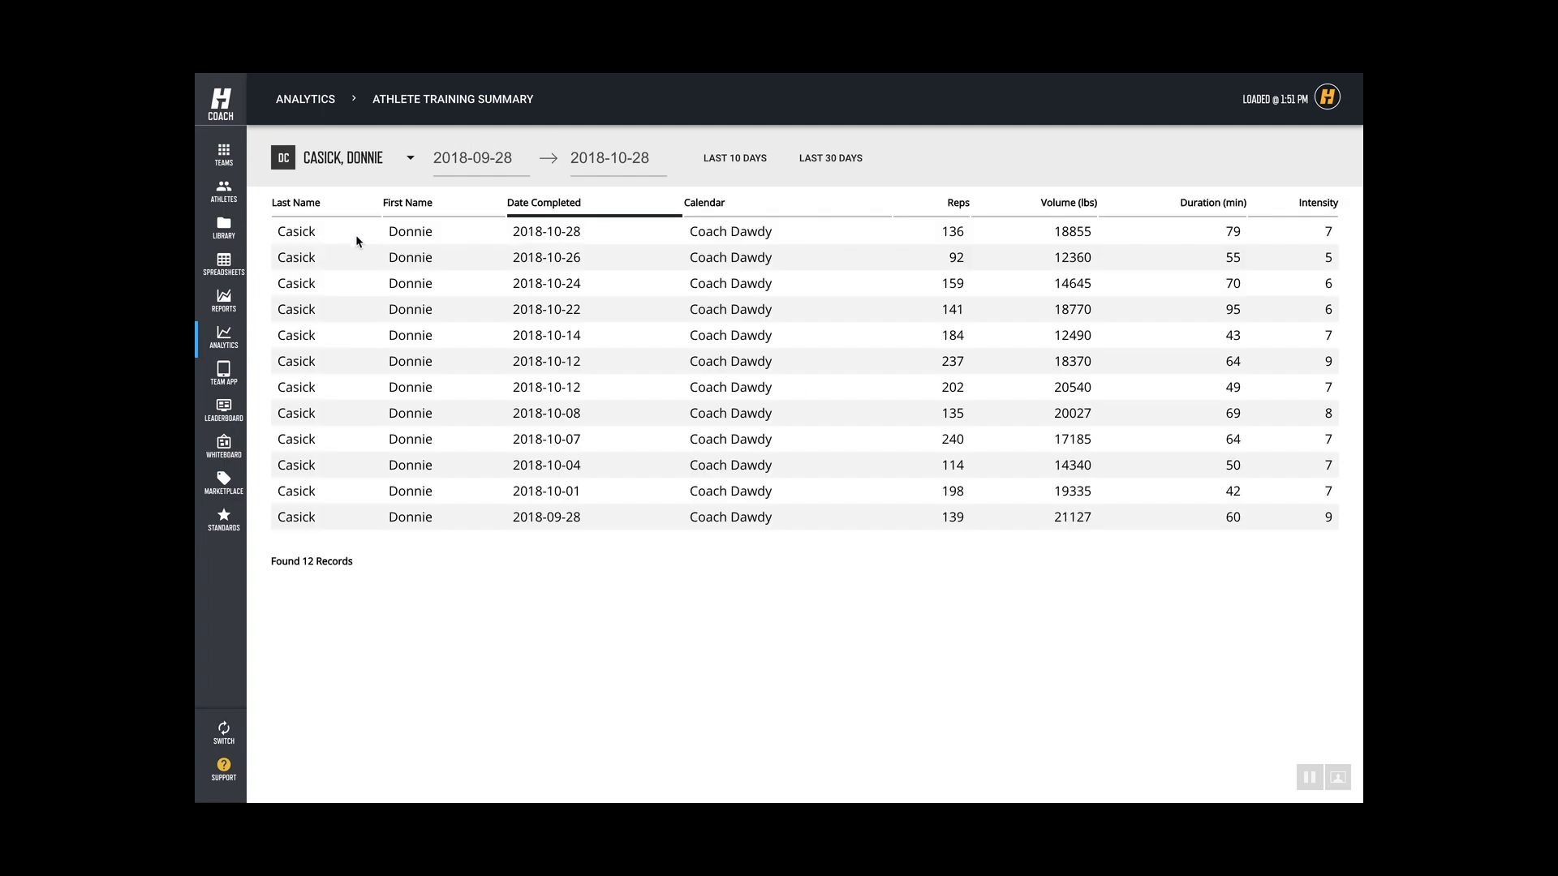